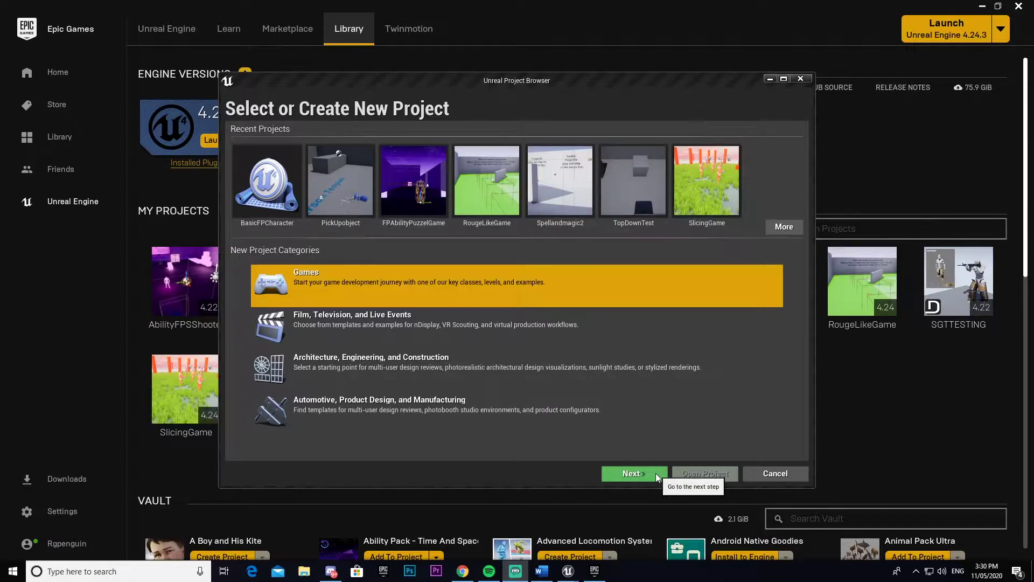
- Create a new Games project from the Third Person template, named BasicFPCharacter2
left_click(633, 473)
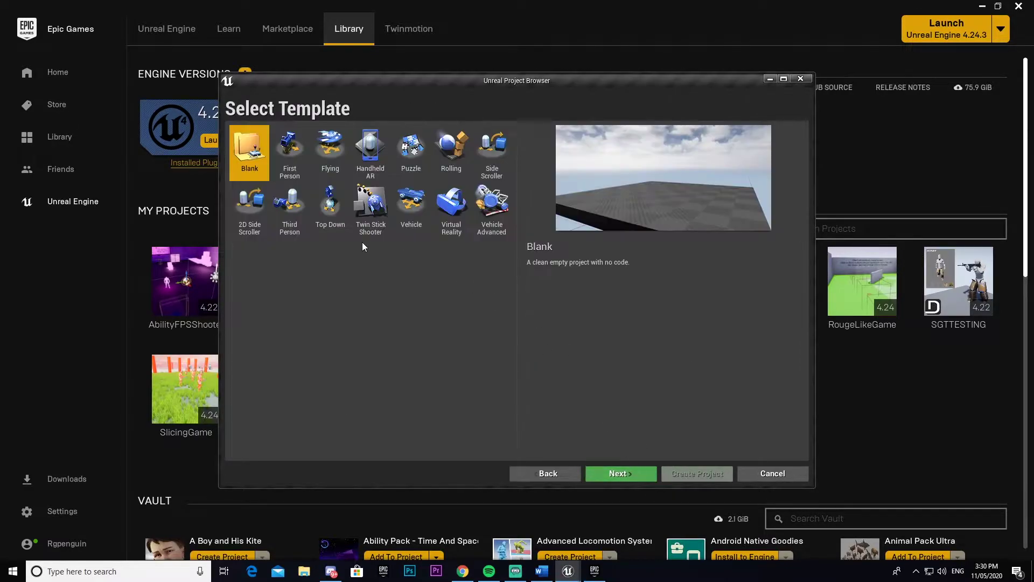
left_click(289, 215)
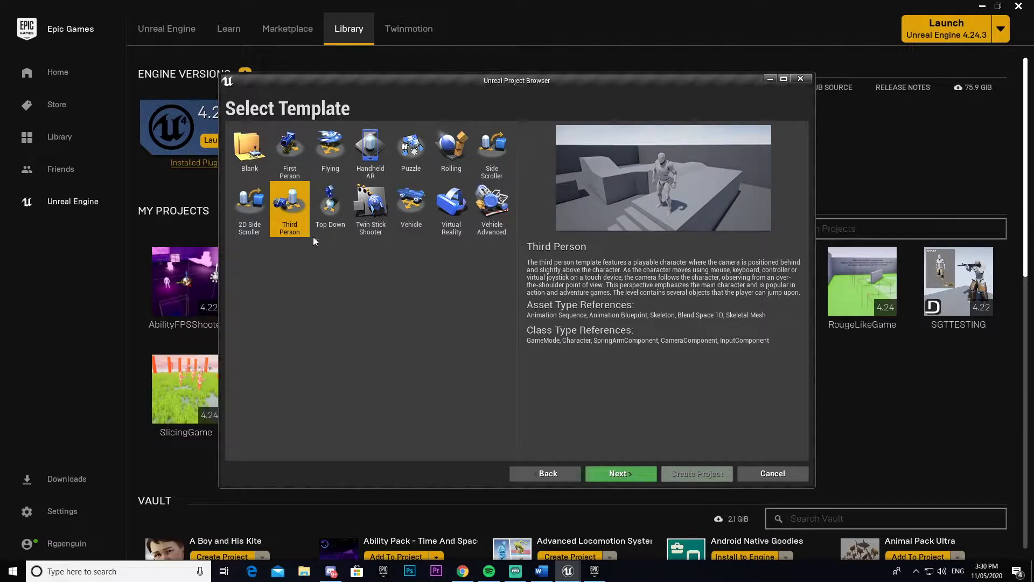
left_click(287, 157)
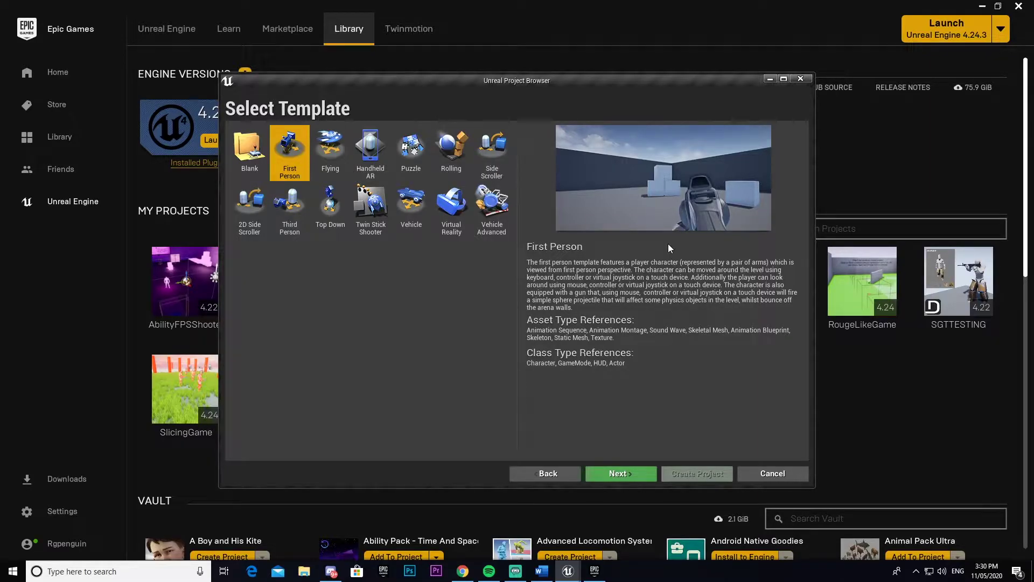
left_click(296, 213)
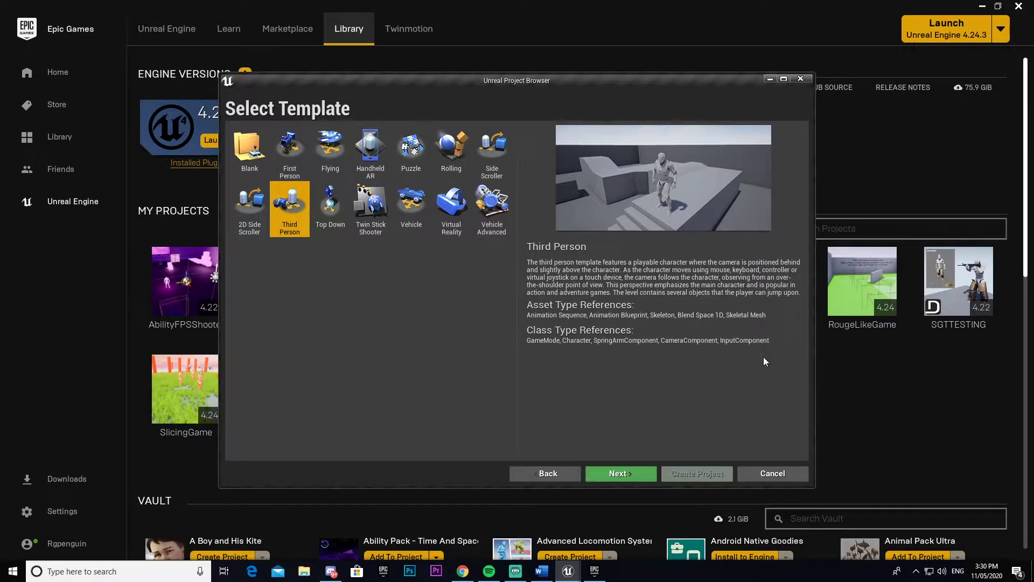
left_click(630, 471)
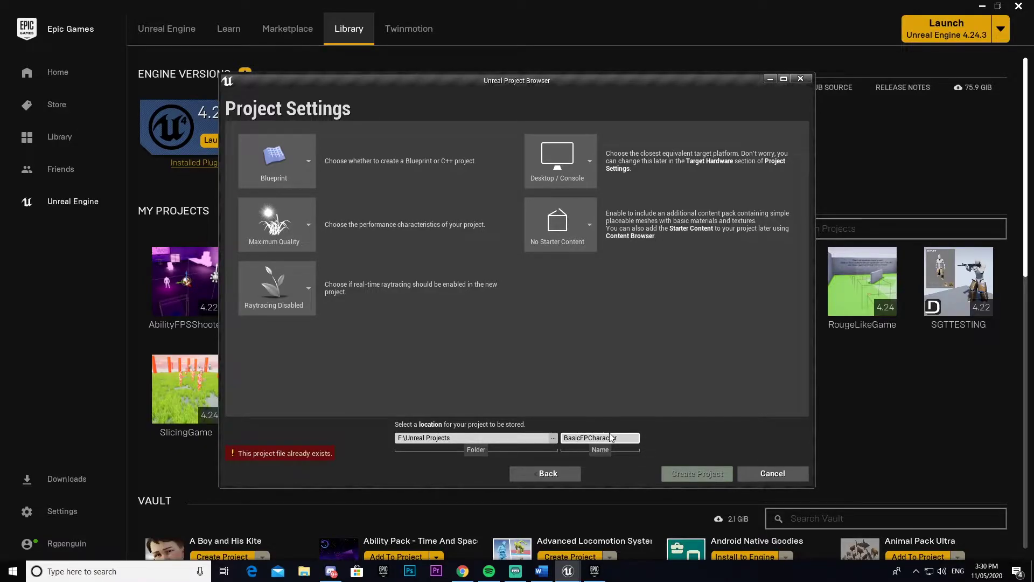
left_click(706, 474)
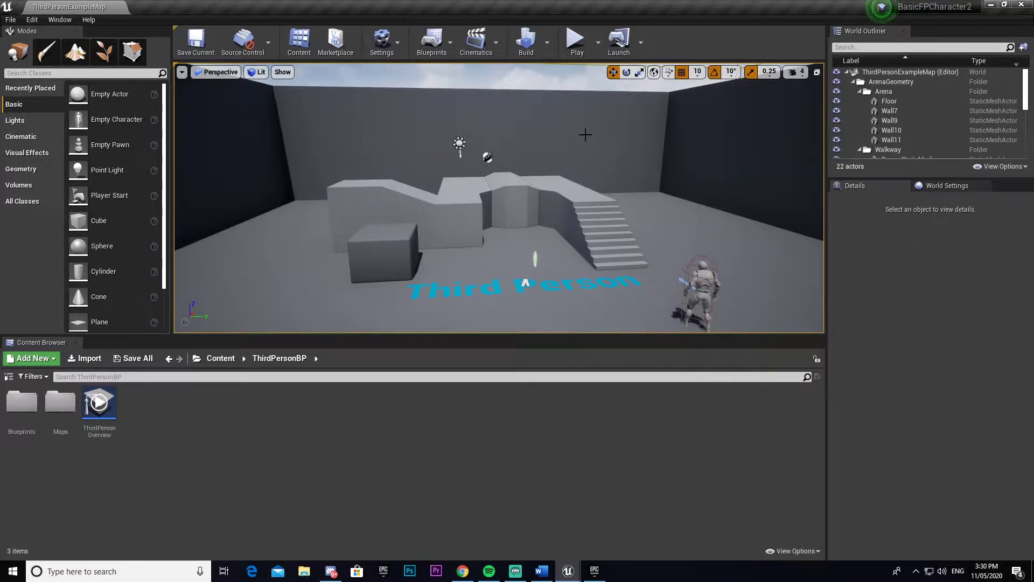
- Play-test the default level by running the third-person character around the arena, and end the play session
right_click_drag(586, 134, 689, 183)
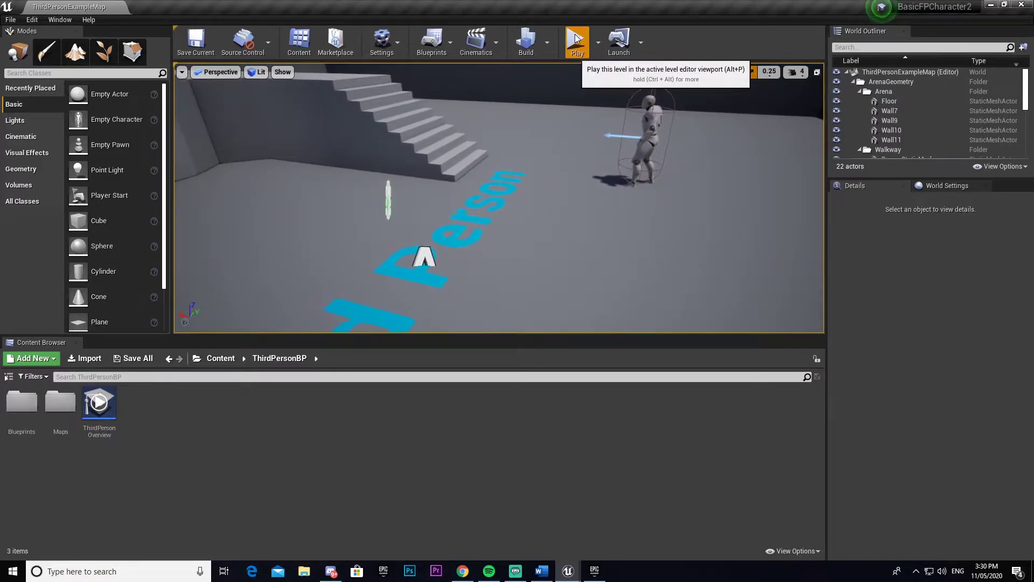
left_click(575, 38)
key("w")
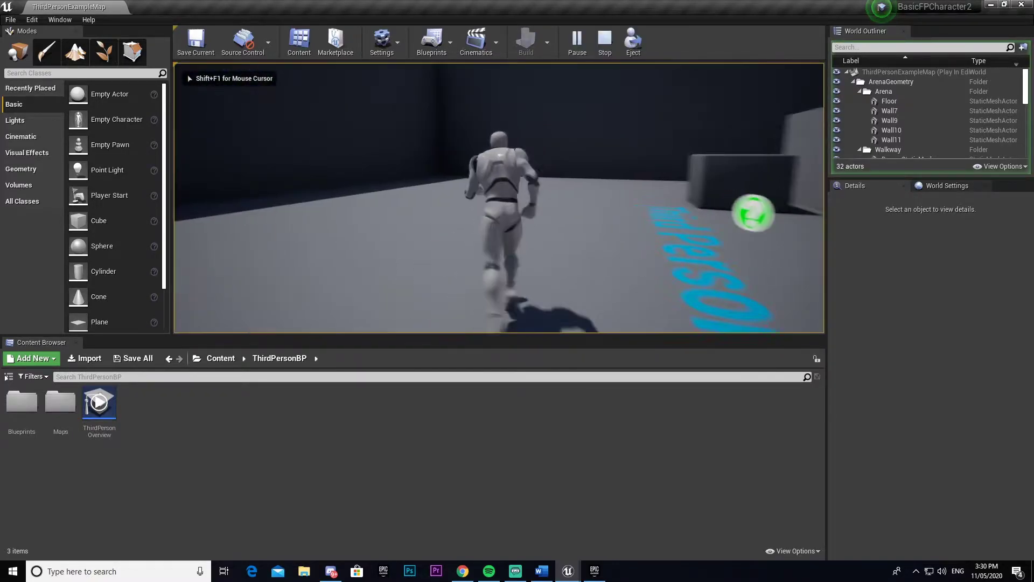
key("d")
key("a")
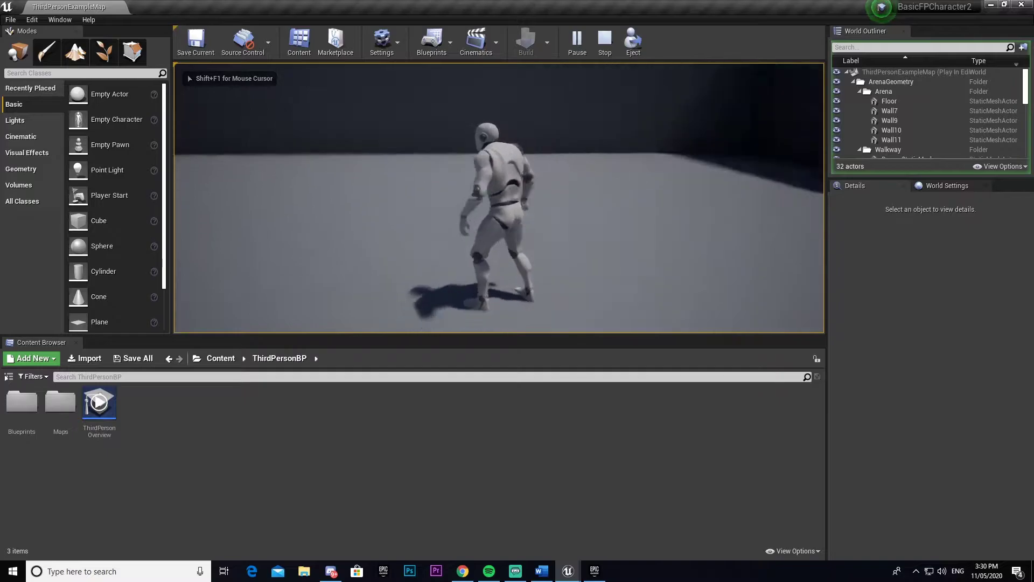
key("w")
key("d")
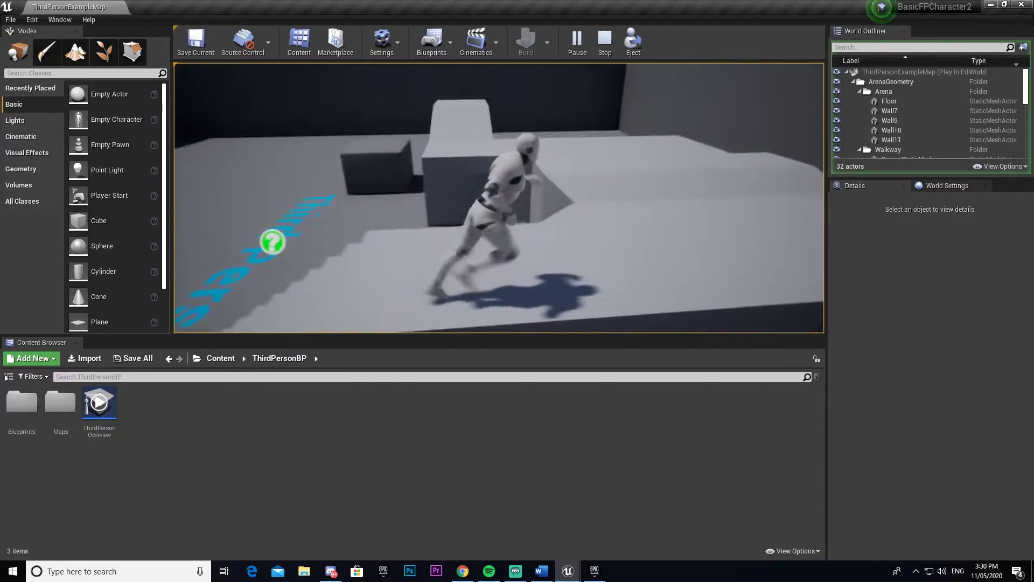
key("Escape")
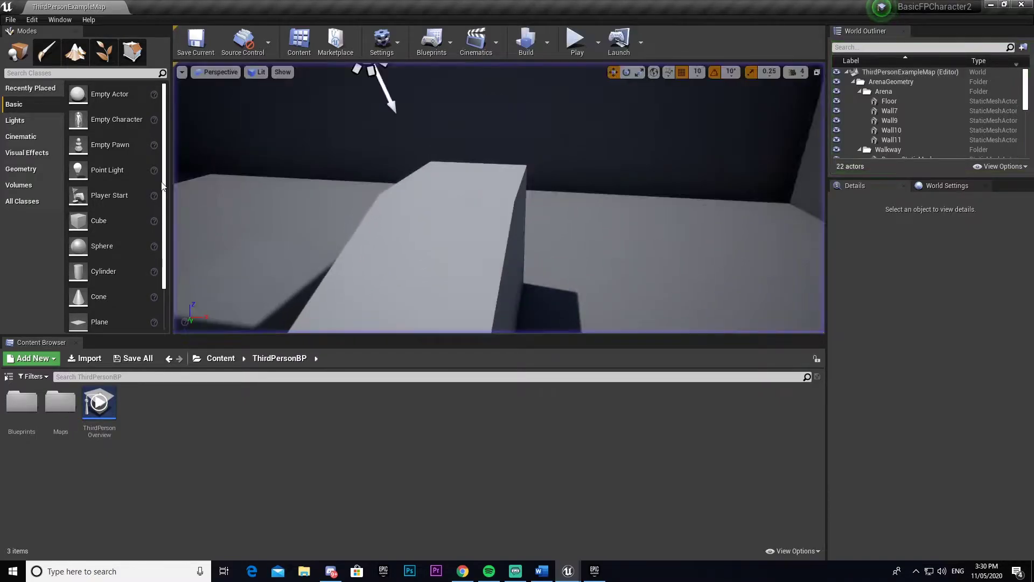
- Open the ThirdPersonCharacter blueprint from the Blueprints folder and look over its event graph
double_click(40, 425)
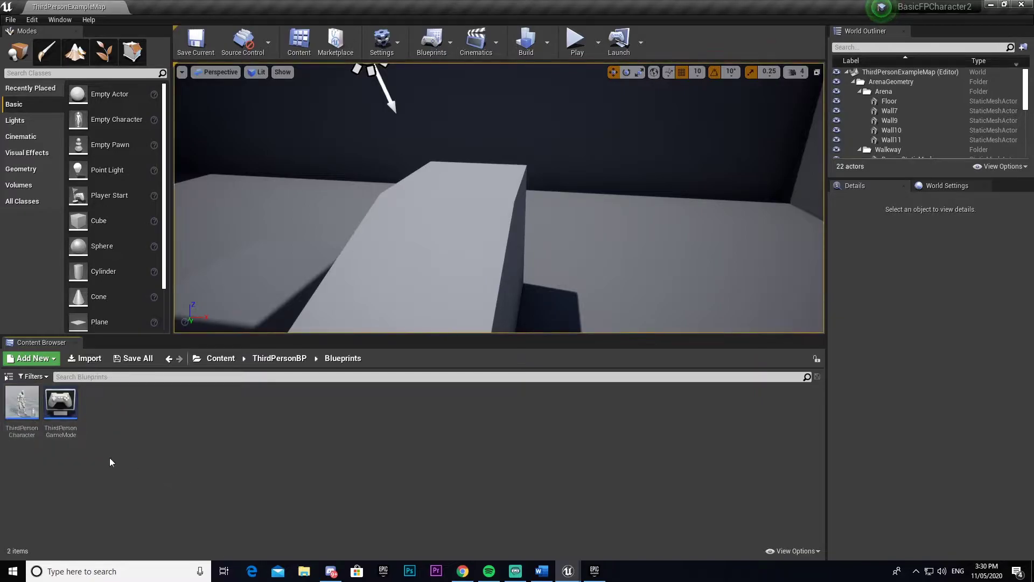
double_click(37, 426)
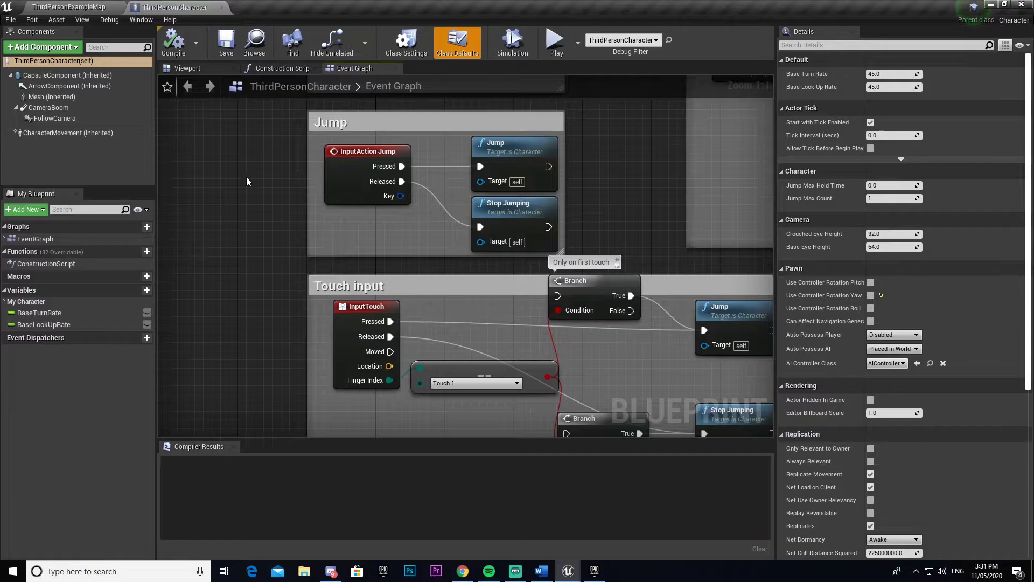
scroll(246, 177, "down", 6)
right_click_drag(273, 236, 287, 254)
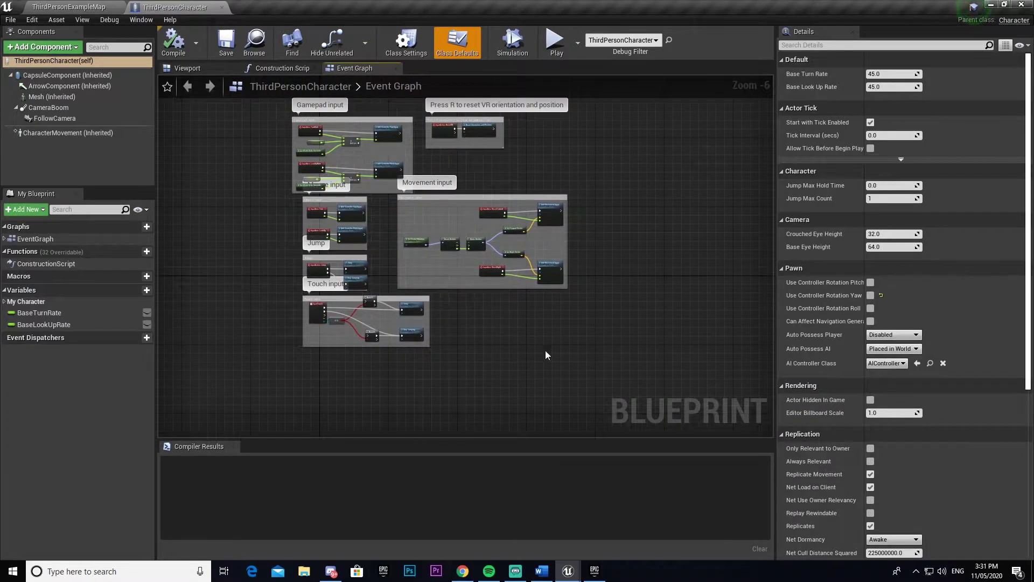
scroll(354, 177, "up", 2)
right_click_drag(498, 178, 515, 212)
scroll(515, 211, "down", 1)
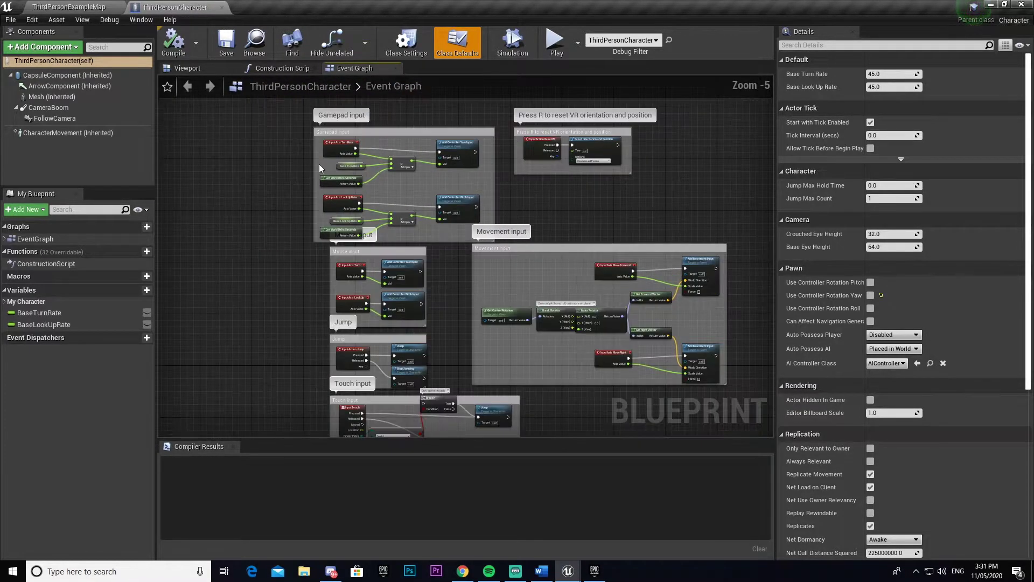
right_click_drag(258, 264, 277, 205)
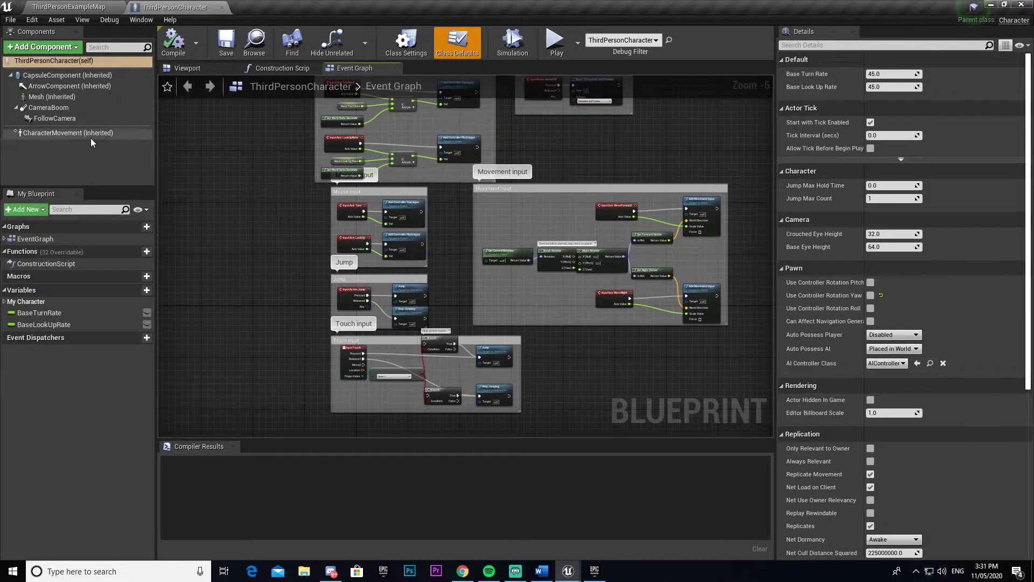
- Inspect the camera setup in the blueprint's viewport and delete the CameraBoom spring arm component
left_click(48, 108)
left_click(215, 68)
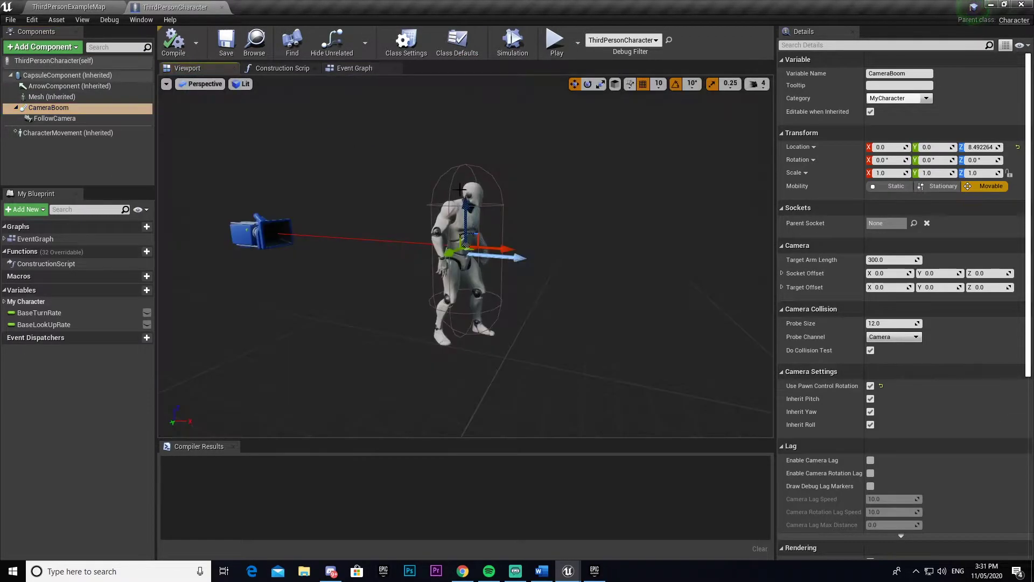
right_click_drag(466, 256, 377, 134)
scroll(377, 134, "up", 5)
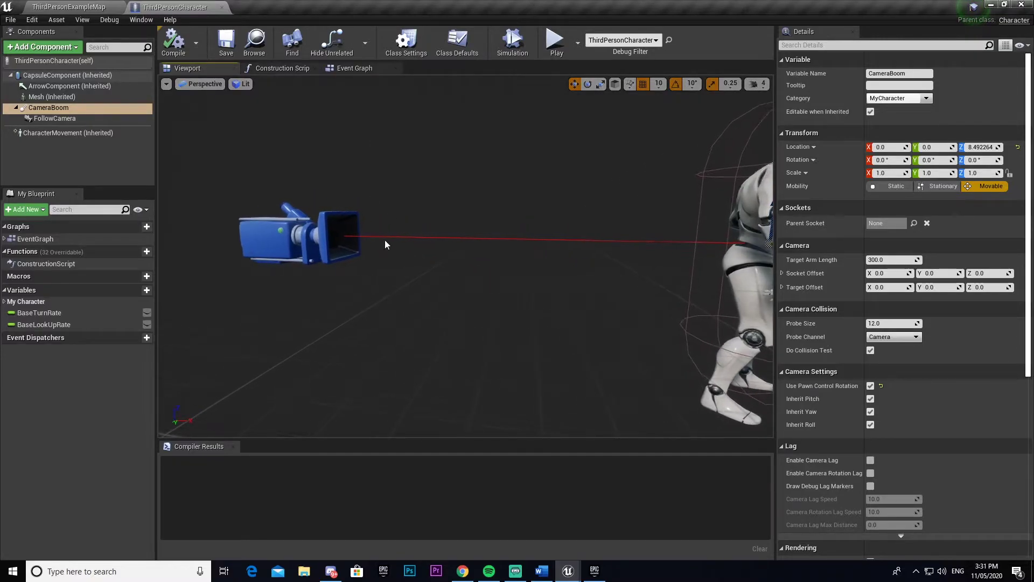
scroll(182, 163, "down", 5)
left_click(64, 109)
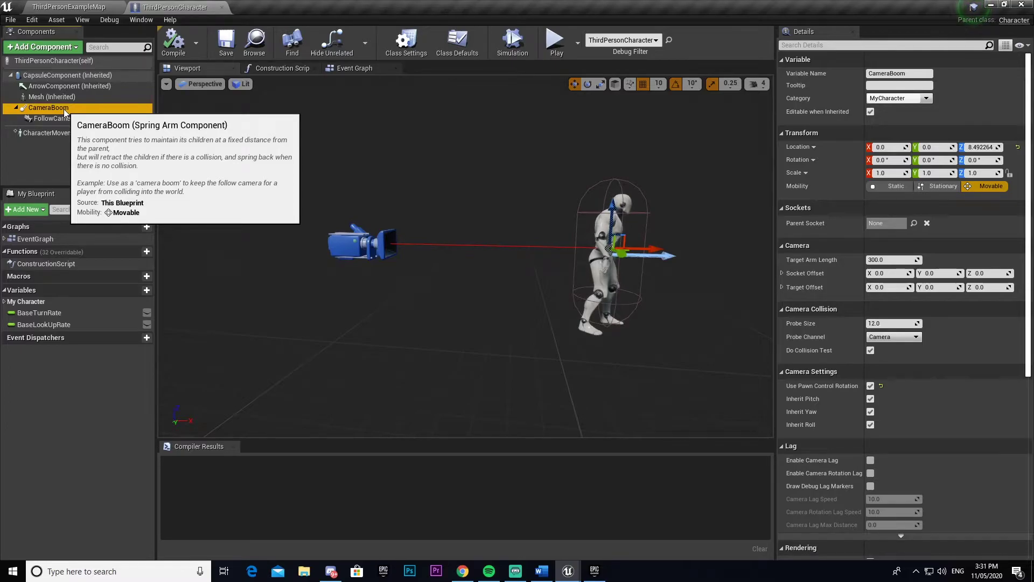
key("Delete")
- Attach the FollowCamera component to the character's Mesh
left_click(64, 108)
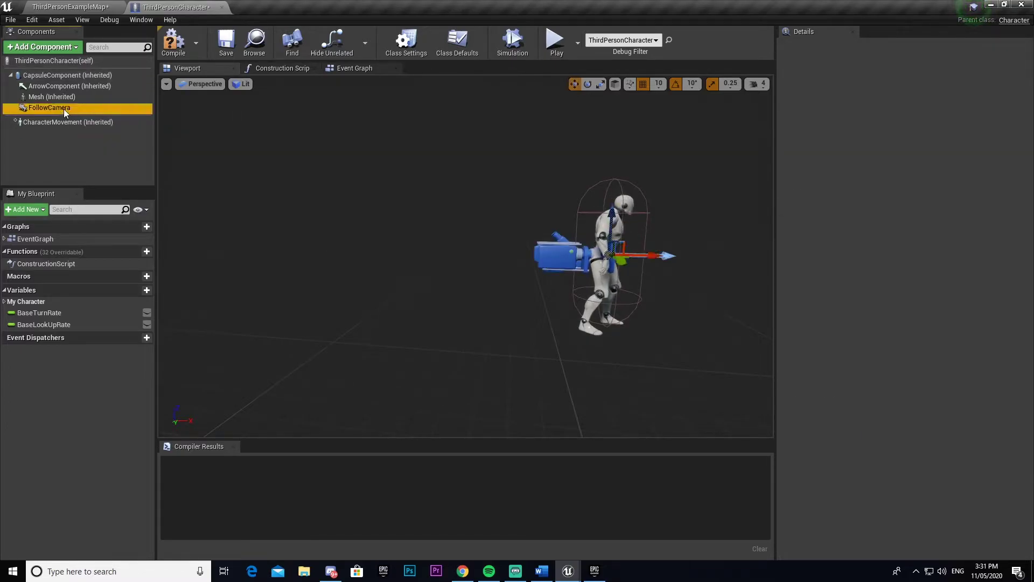
left_click_drag(50, 110, 54, 100)
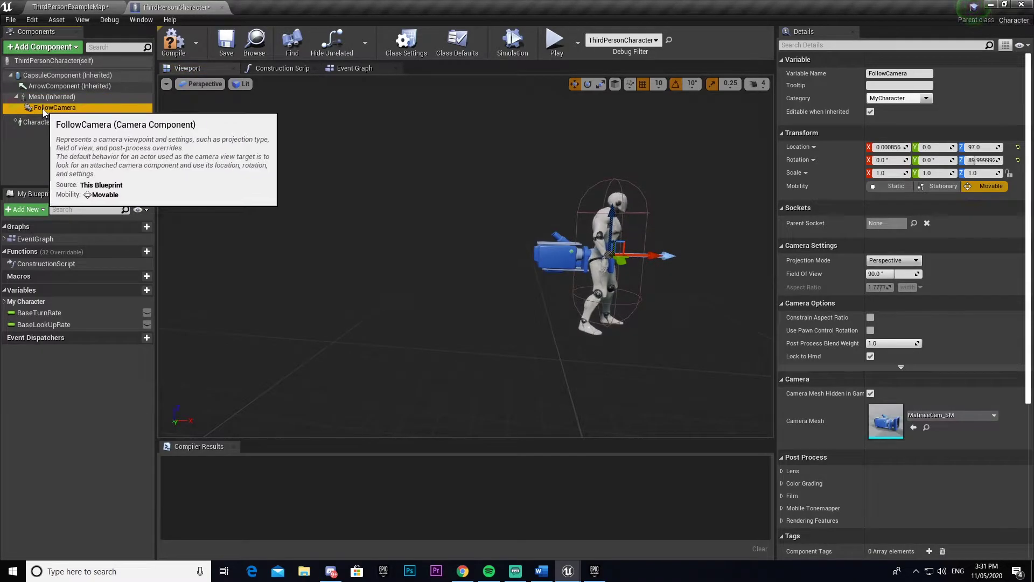
double_click(41, 109)
left_click_drag(465, 256, 487, 259, "alt")
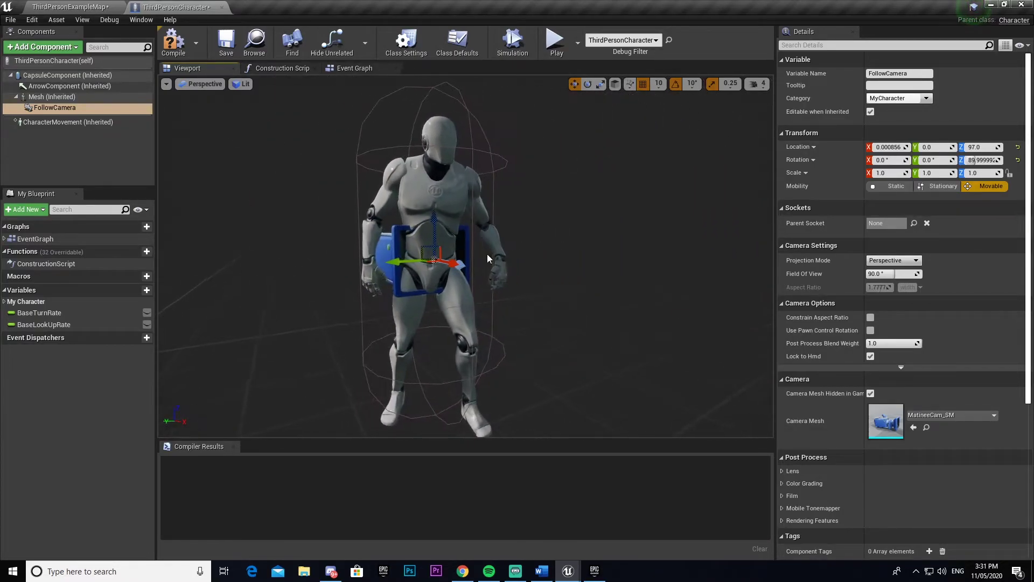
- Set FollowCamera's parent socket to the head bone
left_click(914, 223)
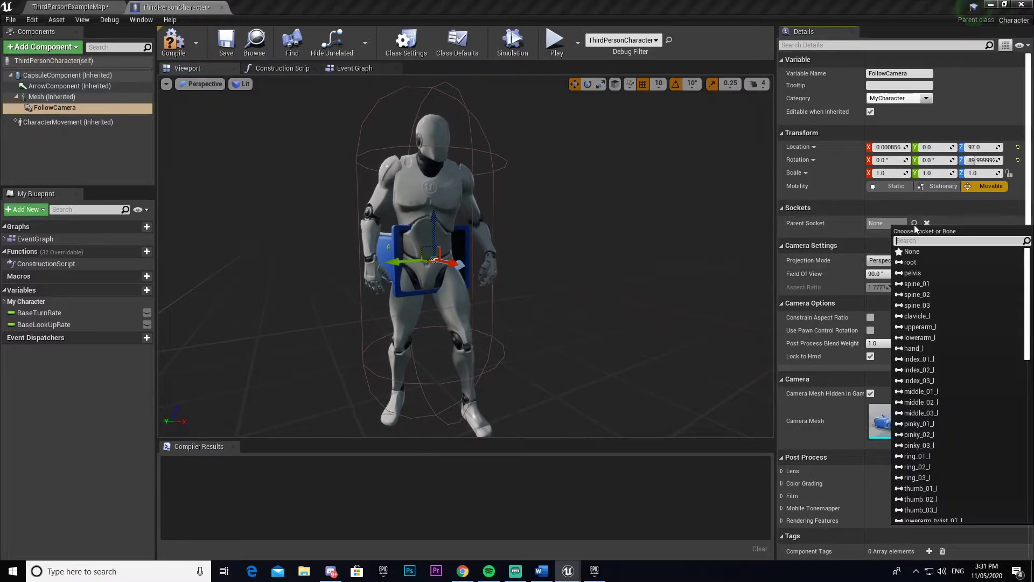
type("head")
left_click(928, 250)
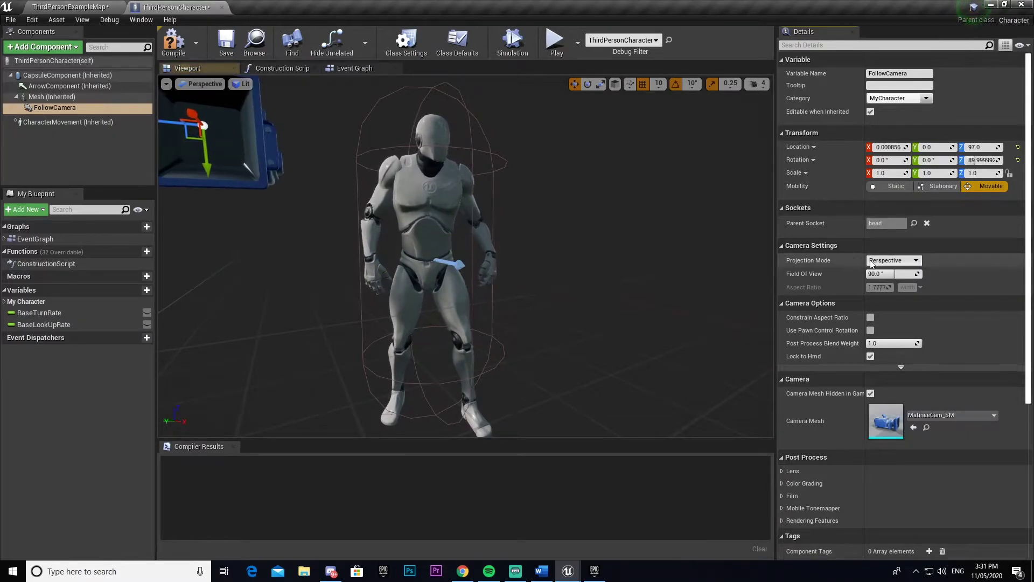
- Rotate FollowCamera to about -90°, 0°, 90° and move it to the mannequin's head, at a Z location of about -3
key("s")
right_click_drag(700, 264, 743, 259)
right_click_drag(539, 242, 521, 239)
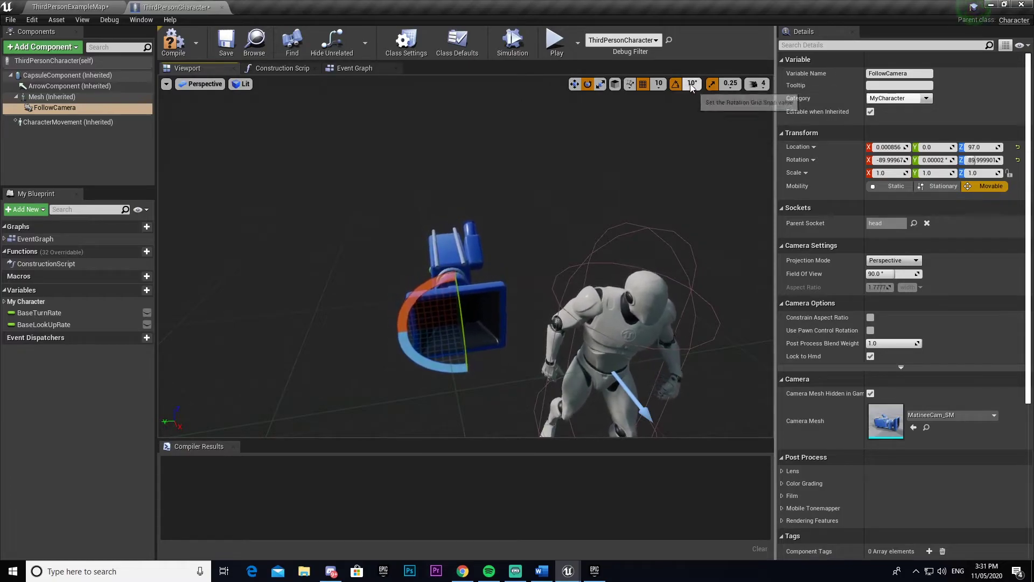
right_click_drag(529, 241, 522, 271)
key("w")
left_click_drag(302, 281, 395, 285)
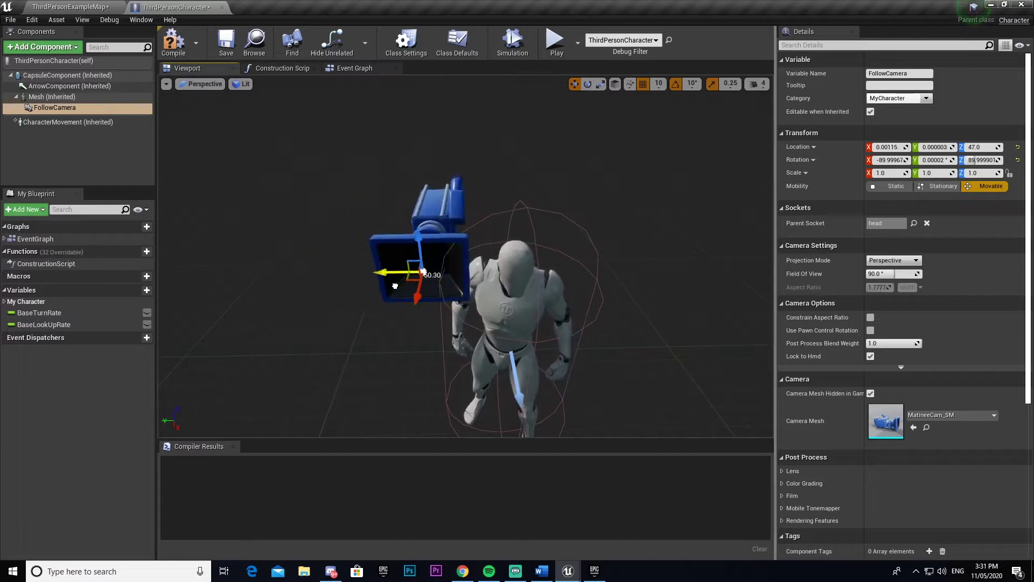
mouse_move(483, 292)
right_mouse_down()
mouse_move(506, 292)
mouse_move(506, 318)
mouse_move(463, 302)
mouse_move(485, 280)
mouse_move(485, 296)
right_mouse_up()
key("a")
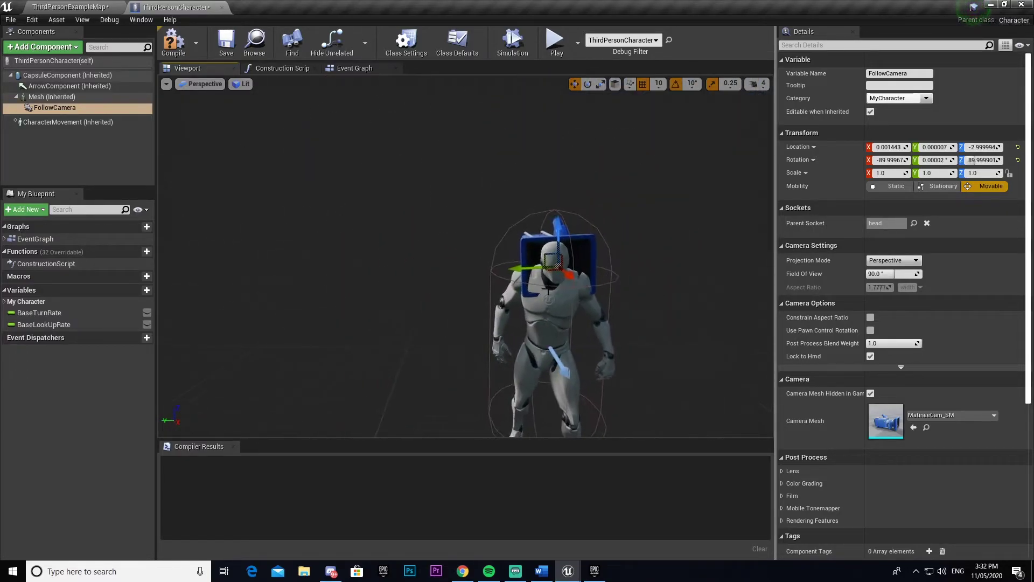
- Compile the character blueprint and play-test the level with the head-mounted camera
left_click(177, 49)
left_click(70, 7)
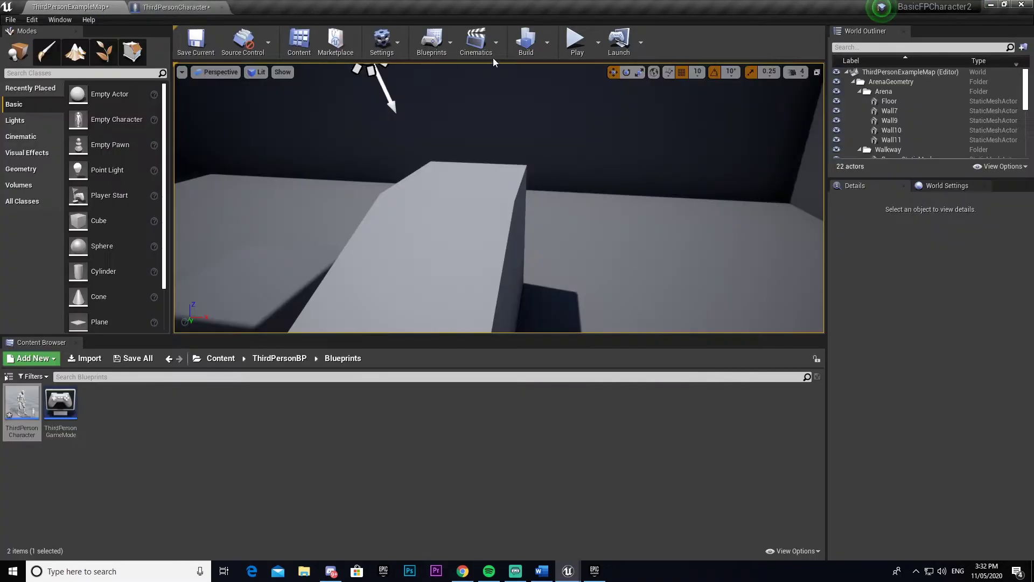
left_click(577, 43)
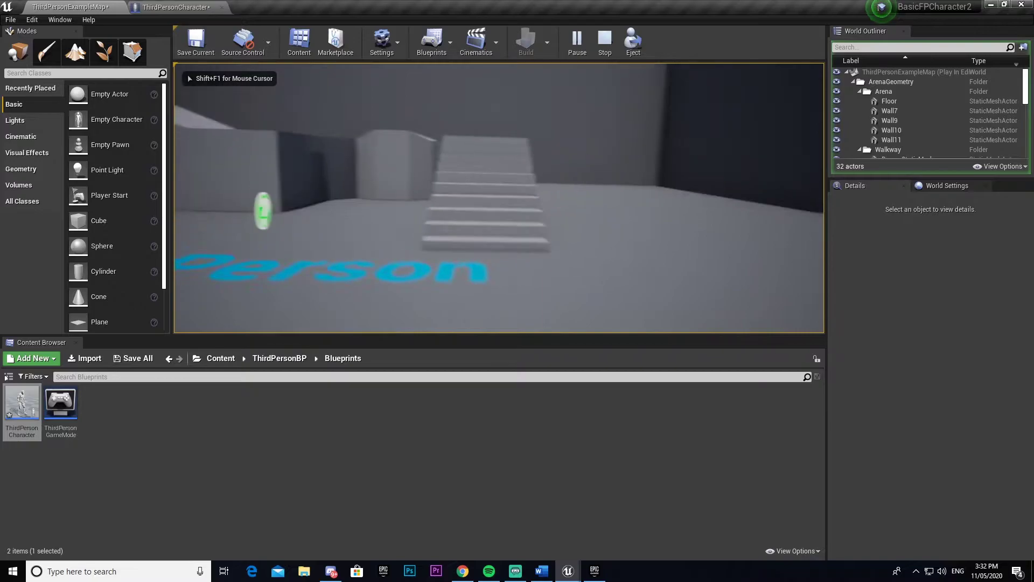
key("w")
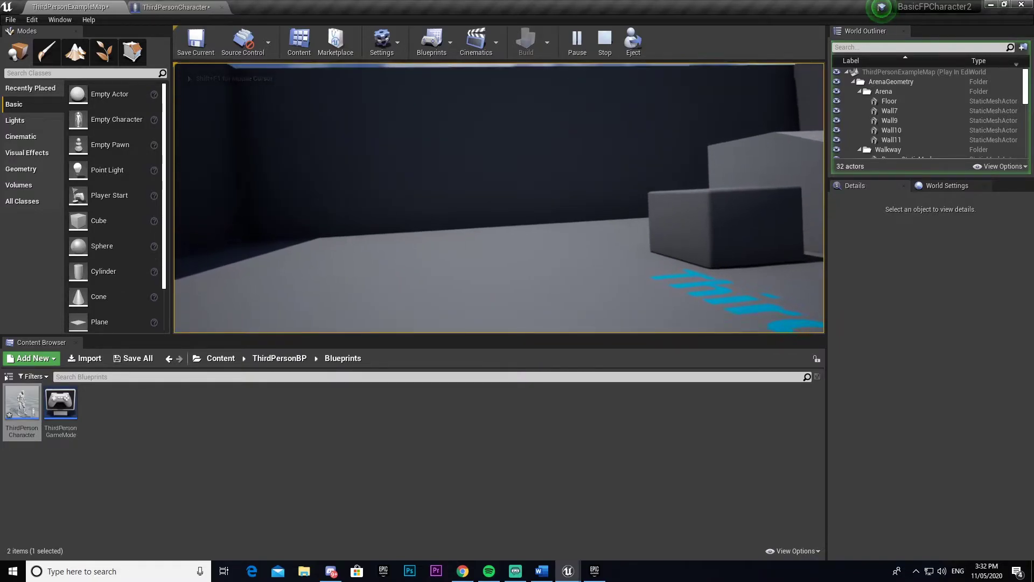
key("Escape")
- Enable Use Pawn Control Rotation on FollowCamera and Use Controller Rotation Yaw on ThirdPersonCharacter(self)
left_click(175, 7)
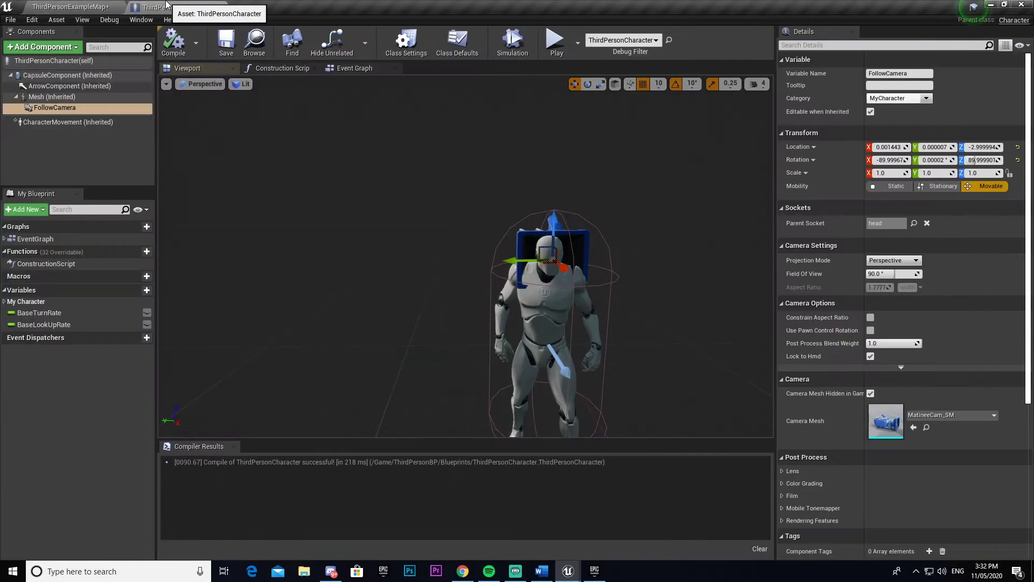
right_click_drag(472, 190, 506, 220)
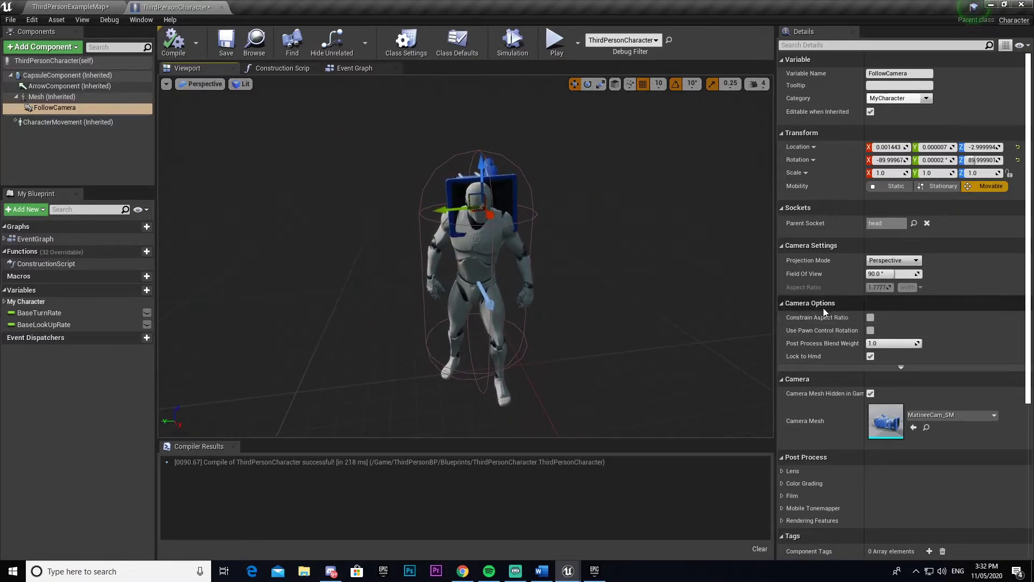
left_click(870, 330)
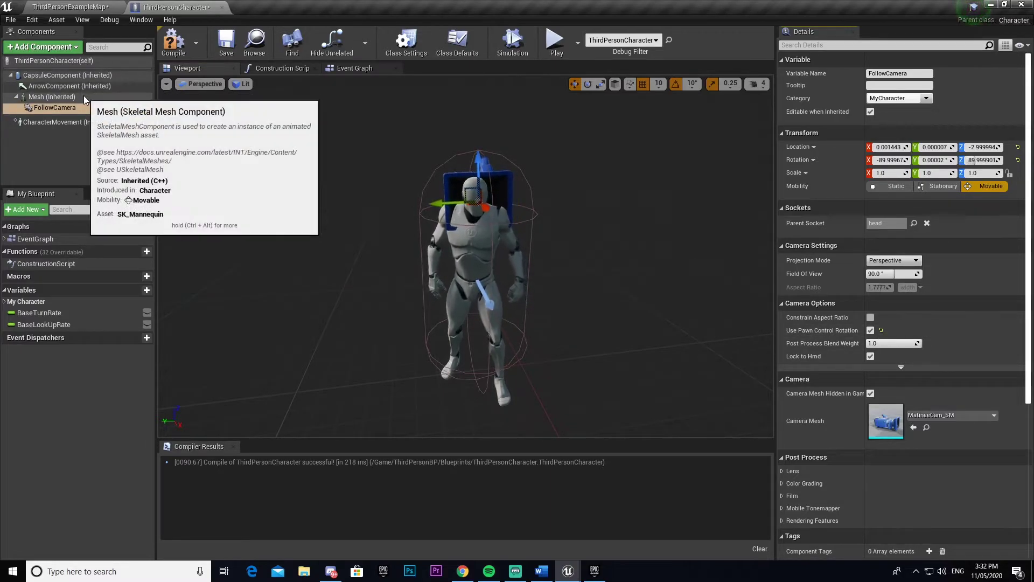
left_click(62, 64)
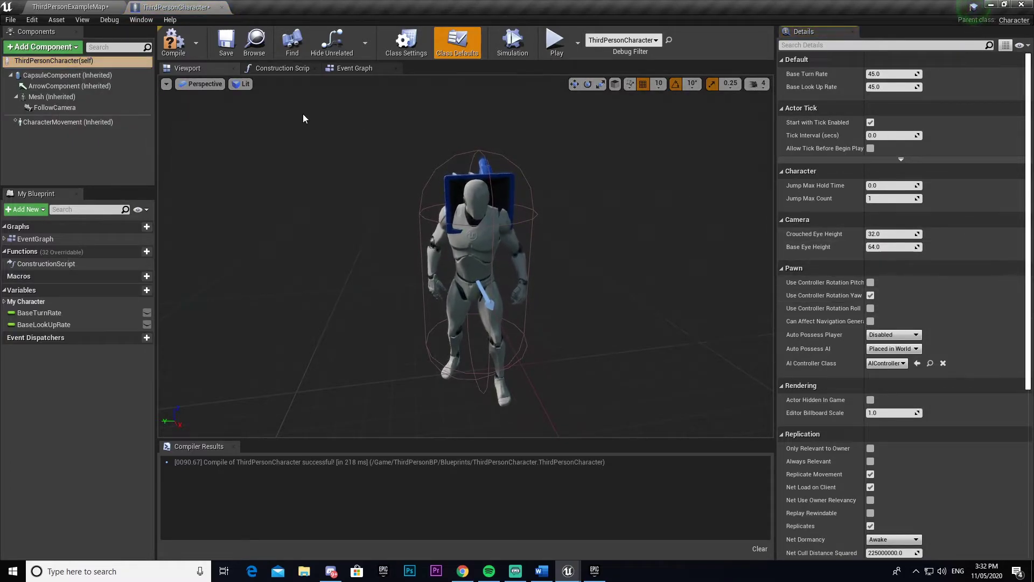
- Play-test the example map again to check how the camera and character body rotate
left_click(46, 6)
left_click(576, 44)
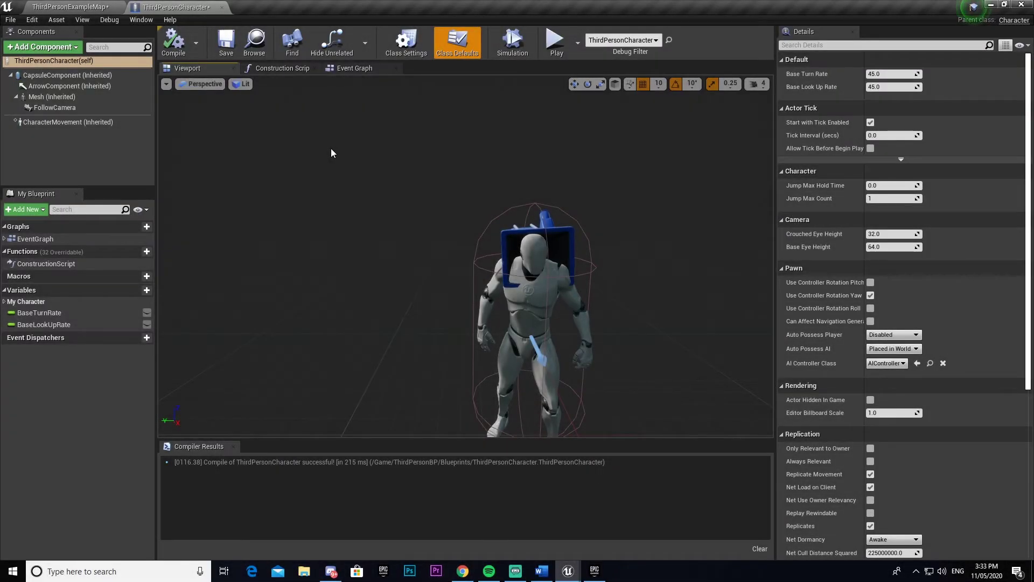
- Lower the blueprint viewport's camera speed to 2
right_click_drag(331, 148, 430, 161)
key("w")
key("d")
key("a")
key("d")
key("s")
left_click(756, 85)
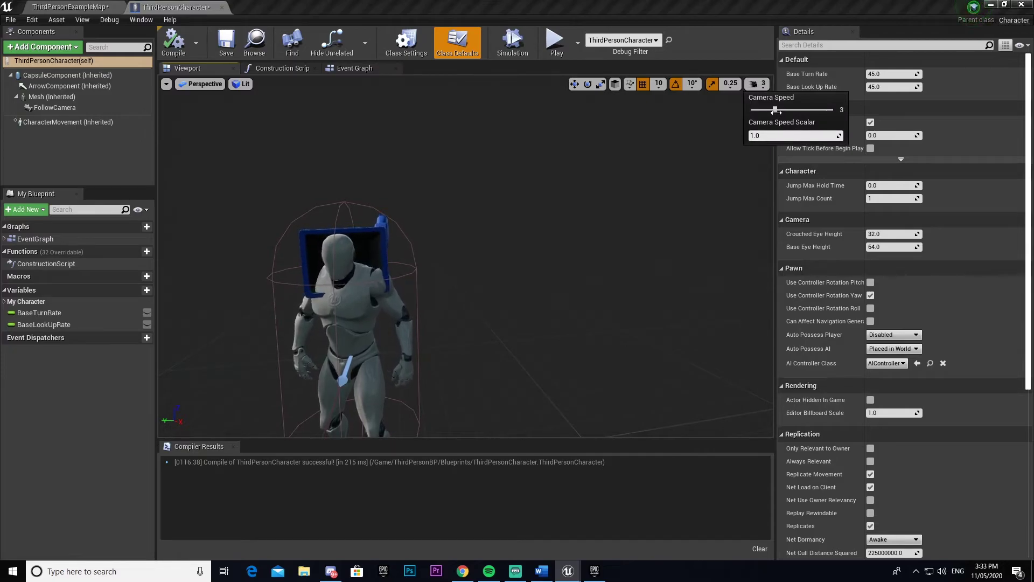
left_click_drag(776, 110, 764, 110)
- Reposition FollowCamera at the mannequin's face, at a location of about X -0.12, Y 5.0, Z 1.45
right_click_drag(429, 161, 231, 162)
key("w")
key("d")
key("s")
right_click_drag(654, 167, 646, 178)
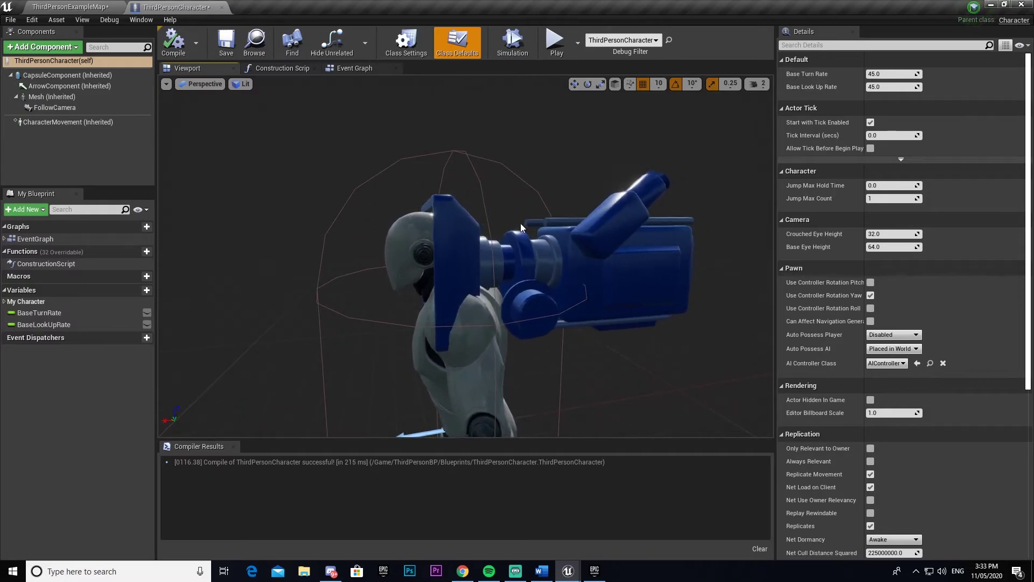
left_click_drag(520, 227, 565, 226)
left_click(521, 238)
left_click(889, 147)
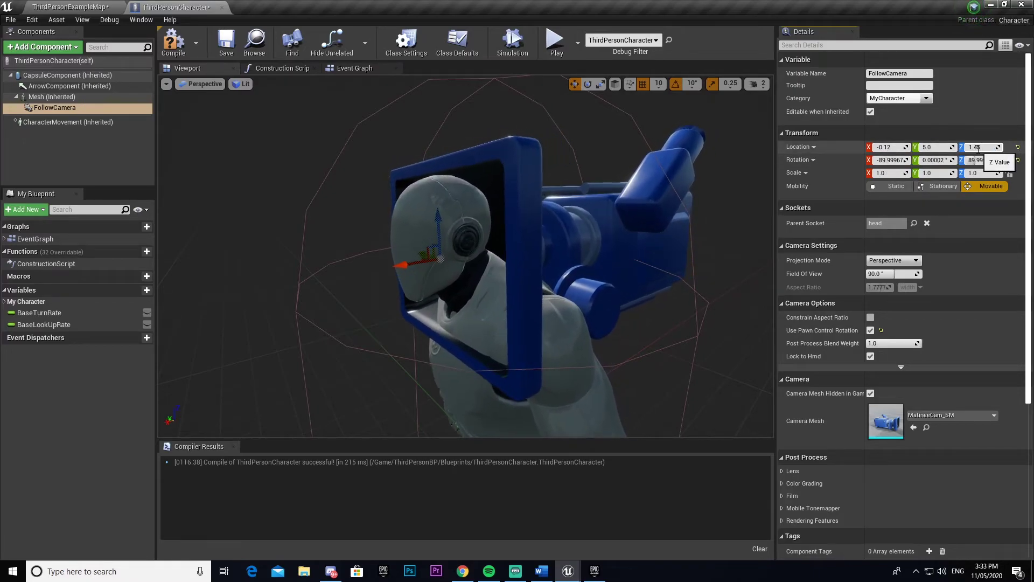
right_click_drag(279, 132, 366, 132)
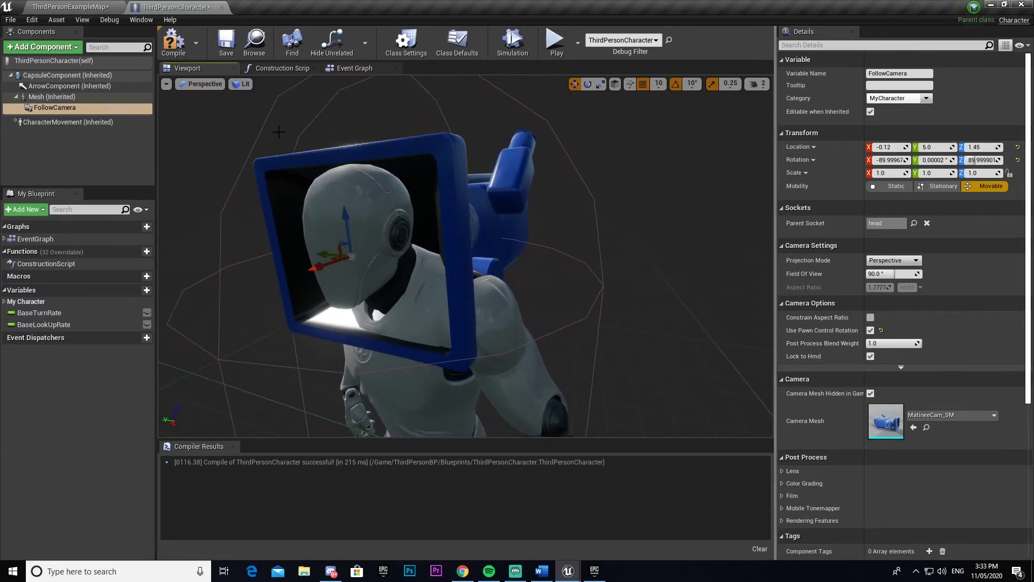
- Compile and save the character blueprint, and play-test the example map with the repositioned camera
left_click(173, 42)
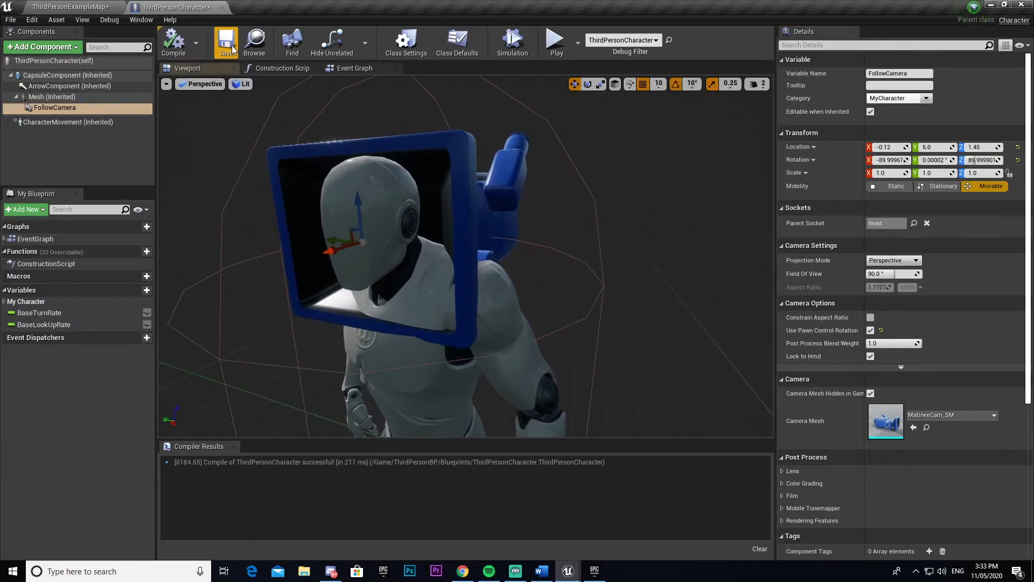
left_click(75, 7)
left_click(571, 48)
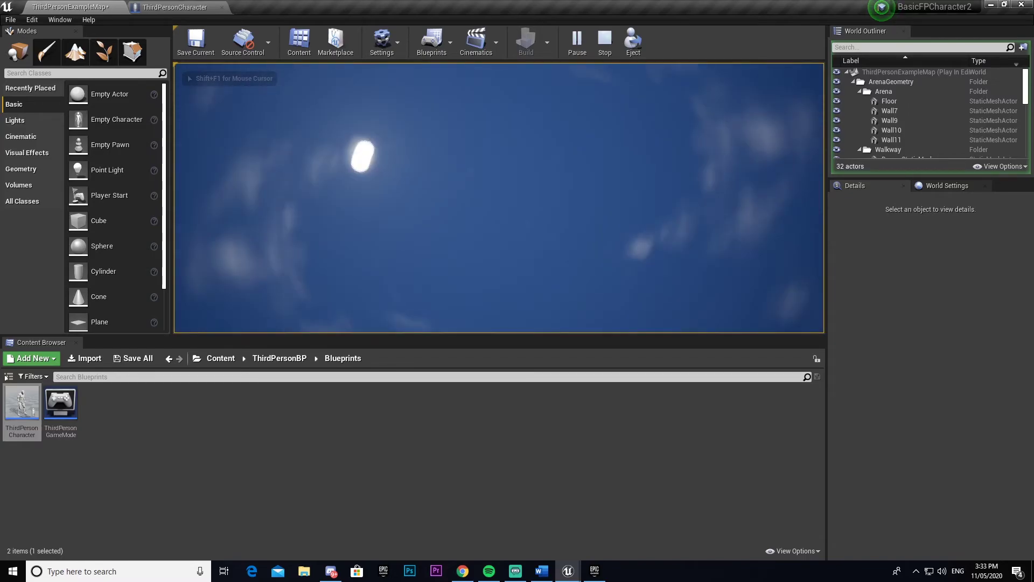
key("w")
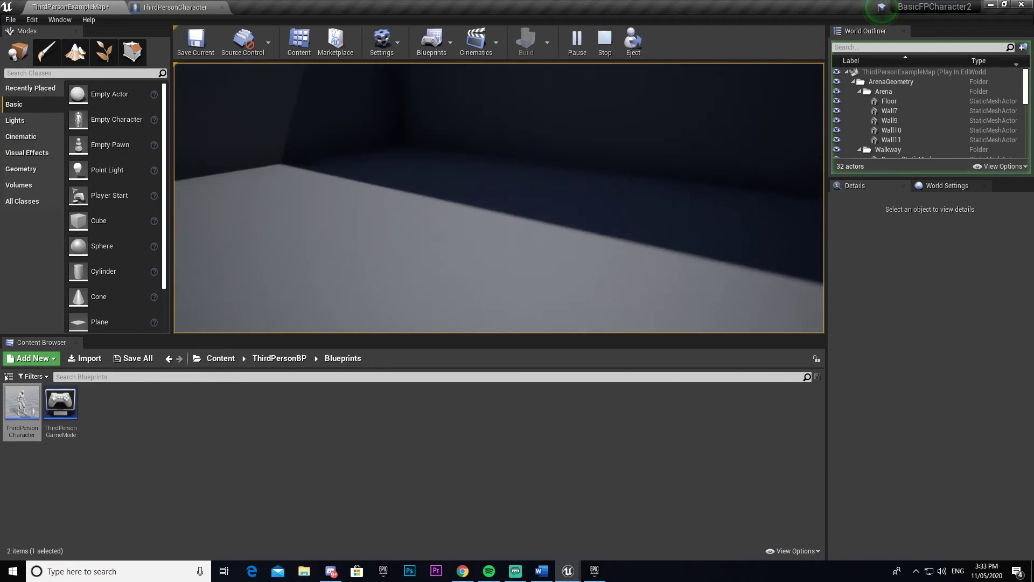